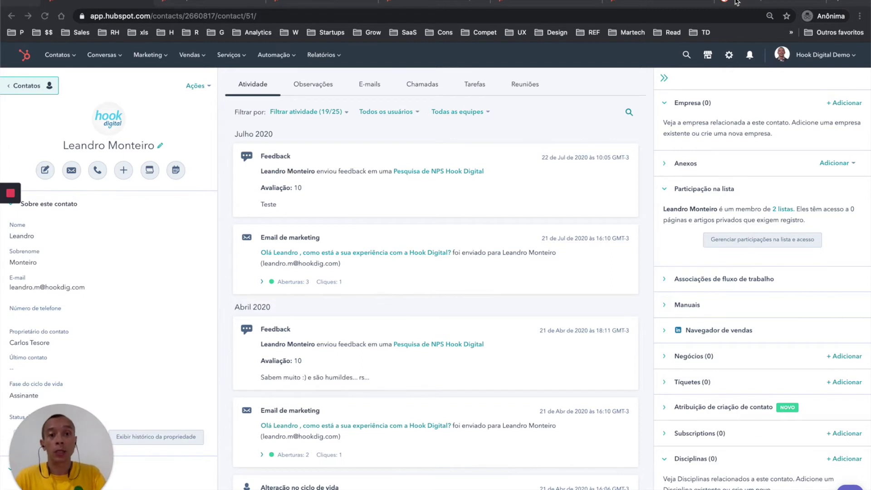
View the Postman website, accepting its cookies, and return to the HubSpot contact record.
left_click(735, 3)
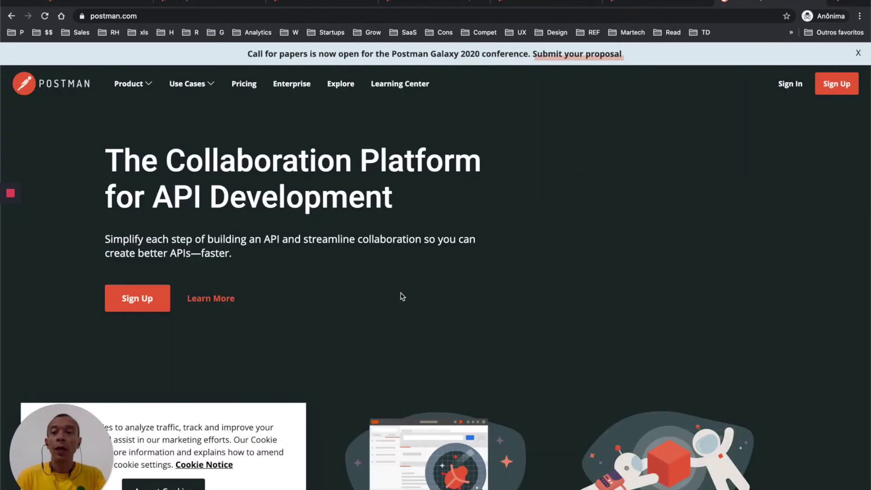
left_click(164, 484)
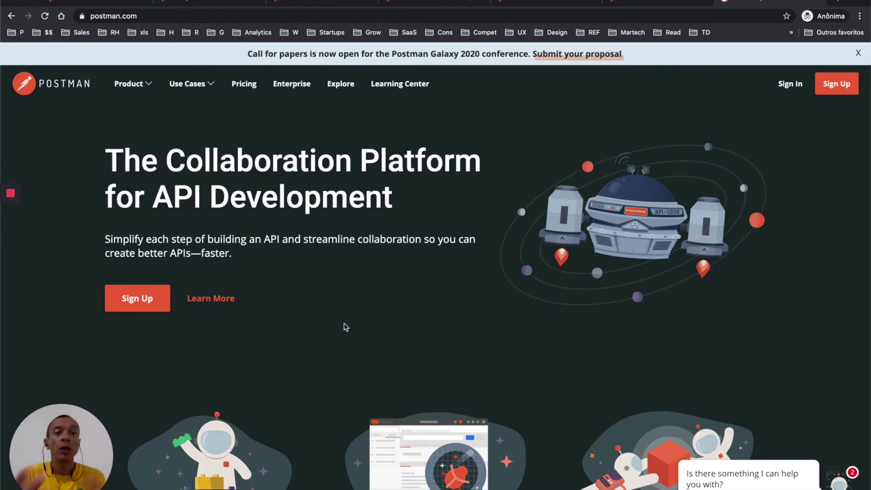
left_click(99, 1)
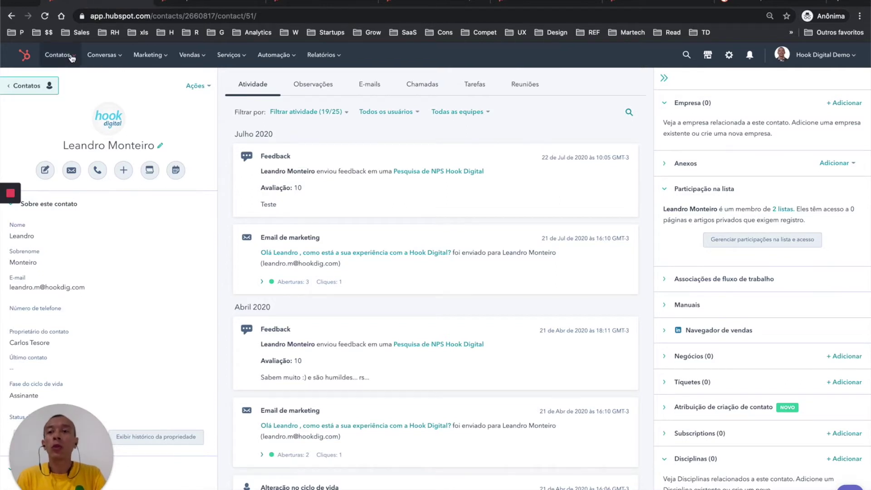
Go from the contact record to the contacts list and switch it to the Disciplinas object.
left_click(29, 86)
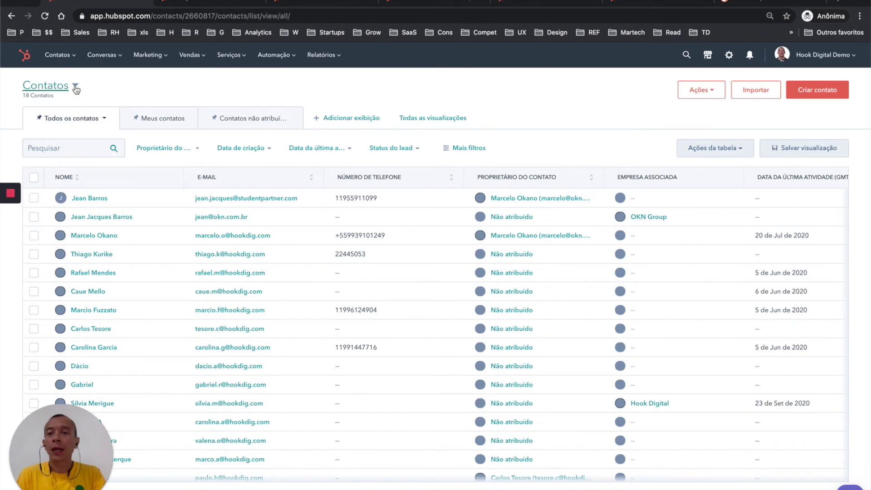
left_click(76, 87)
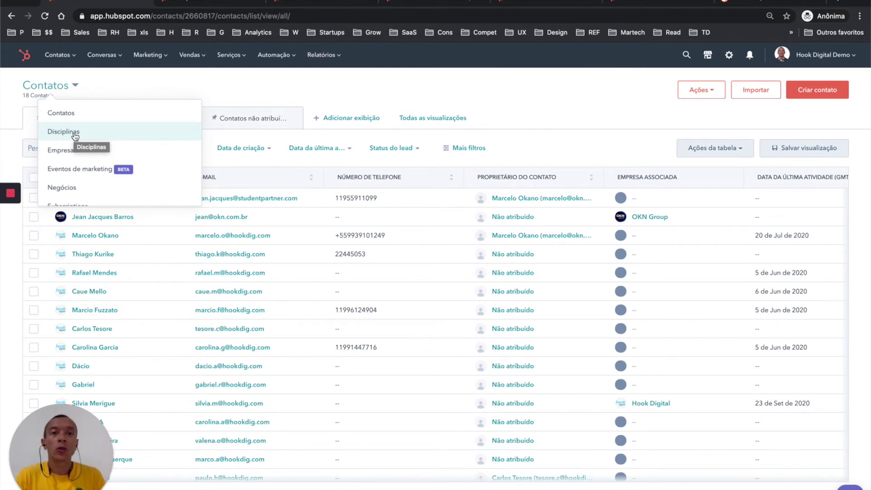
left_click(11, 236)
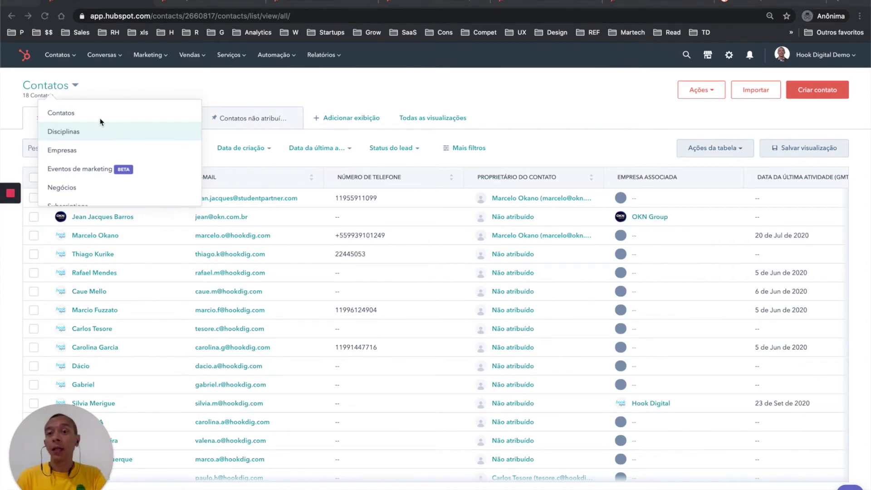
left_click(72, 132)
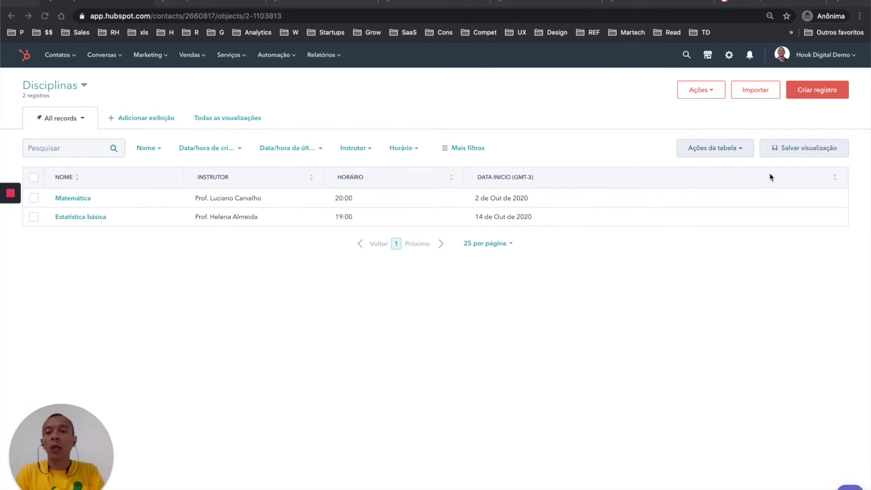
Start a new Disciplina record named Liderança with the start date 29/10/2020.
left_click(814, 98)
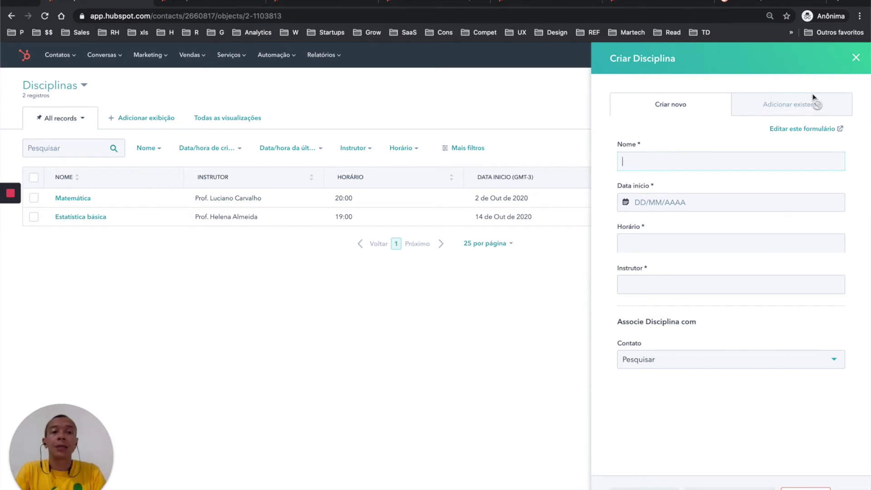
type("Liderança")
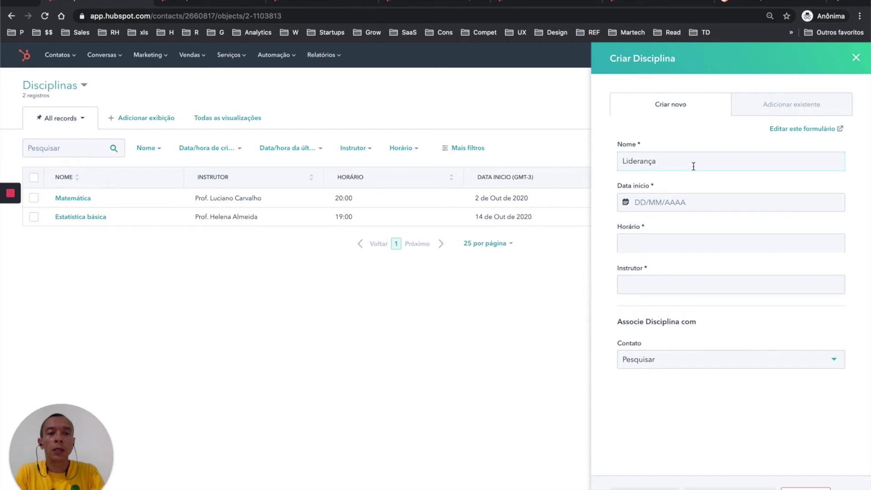
left_click(685, 186)
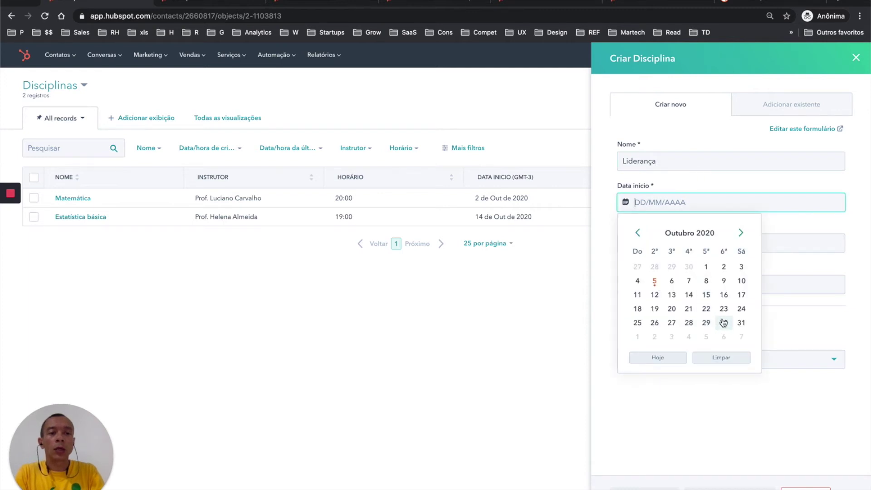
left_click(706, 323)
Set the Horário to 18:00, enter the instructor's name, and create the Liderança record.
left_click(651, 242)
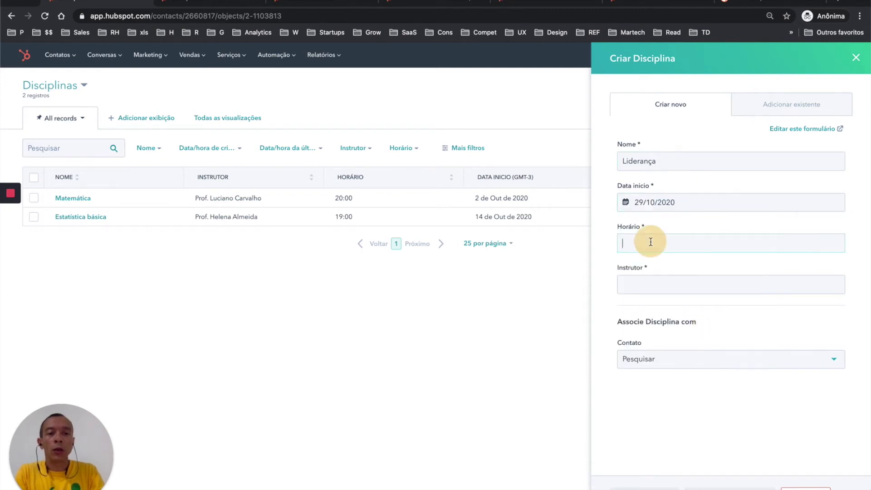
type("18:00")
left_click(644, 285)
type("Prof. João")
key("BackSpace")
key("BackSpace")
type("ão")
left_click(631, 486)
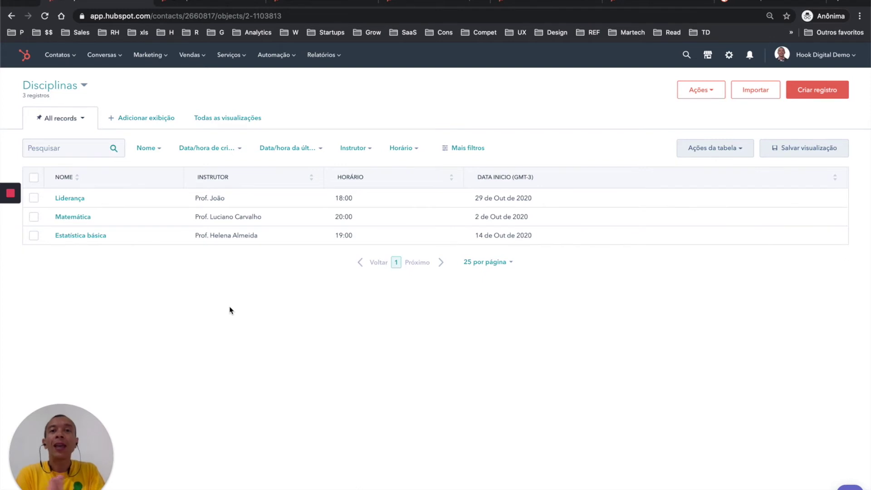
Associate the fourth existing contact in the selection list with the Estatística básica record and save.
left_click(71, 237)
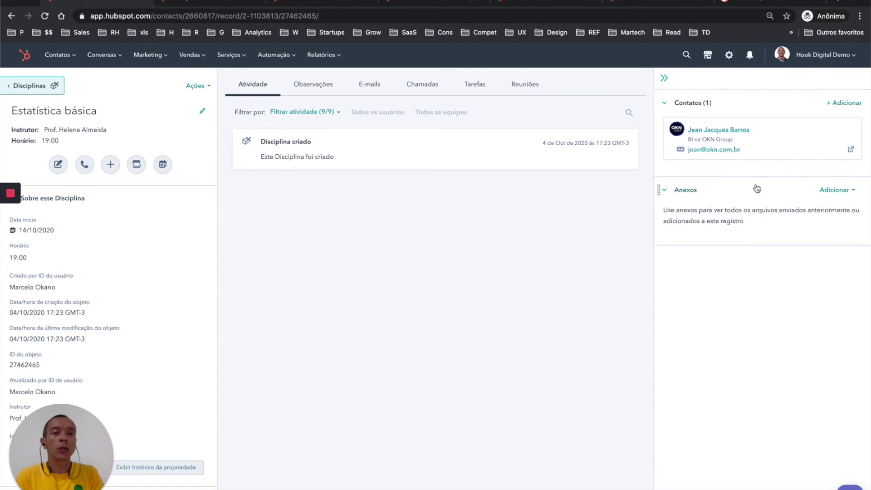
left_click(839, 103)
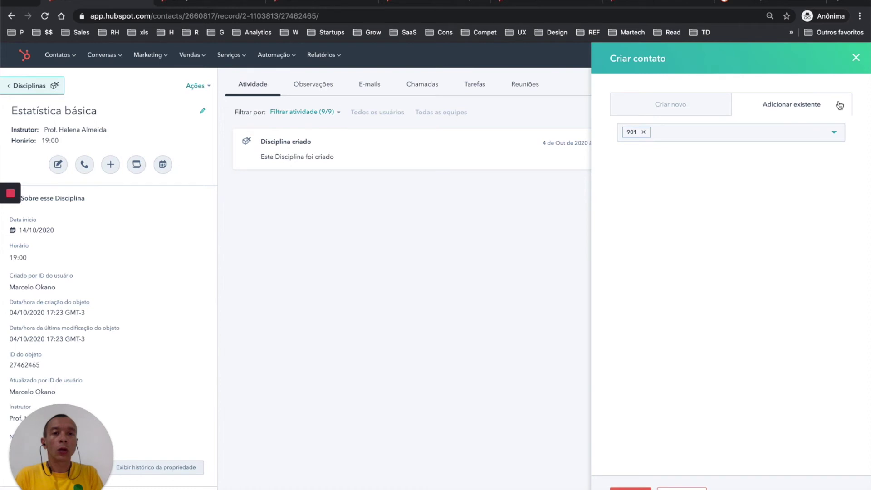
left_click(790, 137)
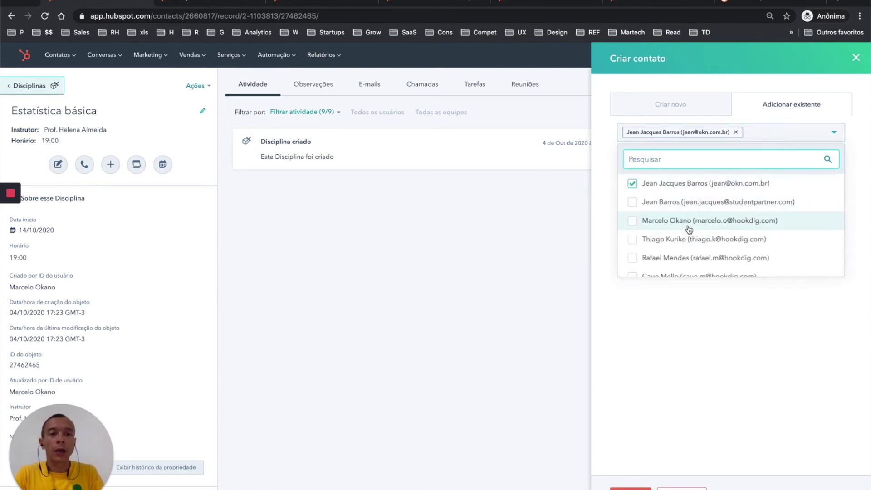
left_click(676, 238)
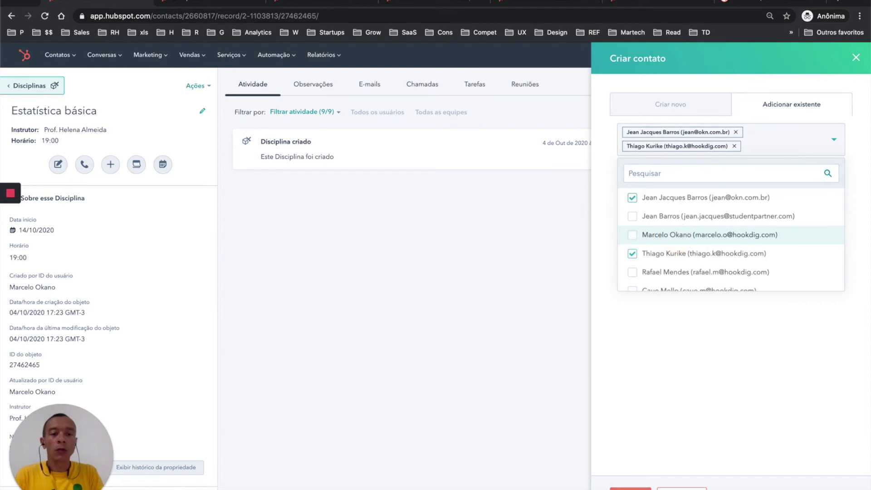
left_click(629, 487)
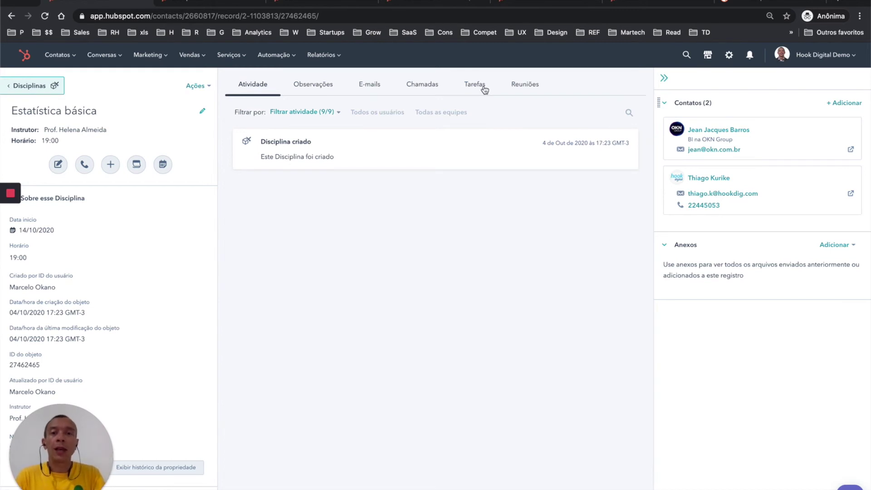
Switch to the account settings page and open the Propriedades section of the CRM tools.
left_click(336, 5)
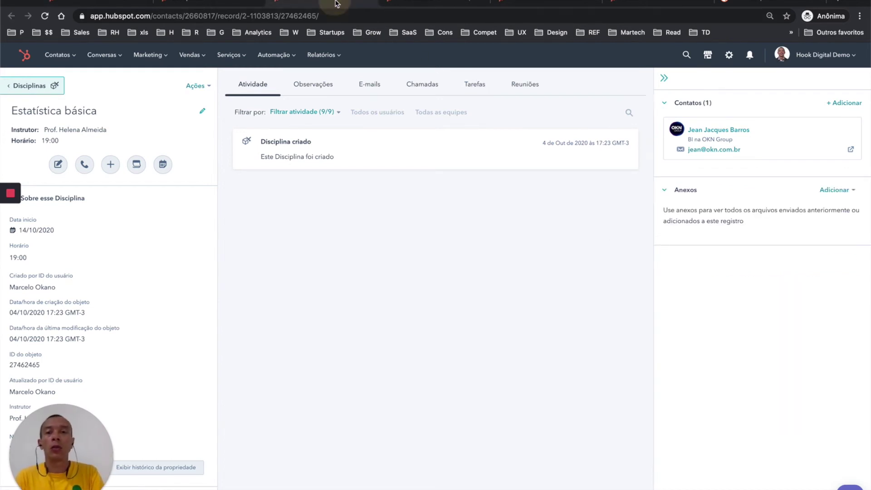
left_click(368, 4)
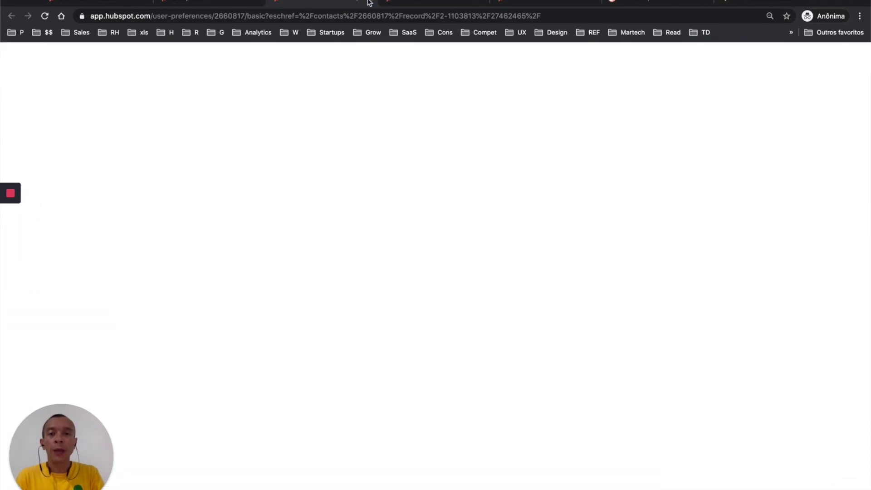
scroll(384, 187, "down", 3)
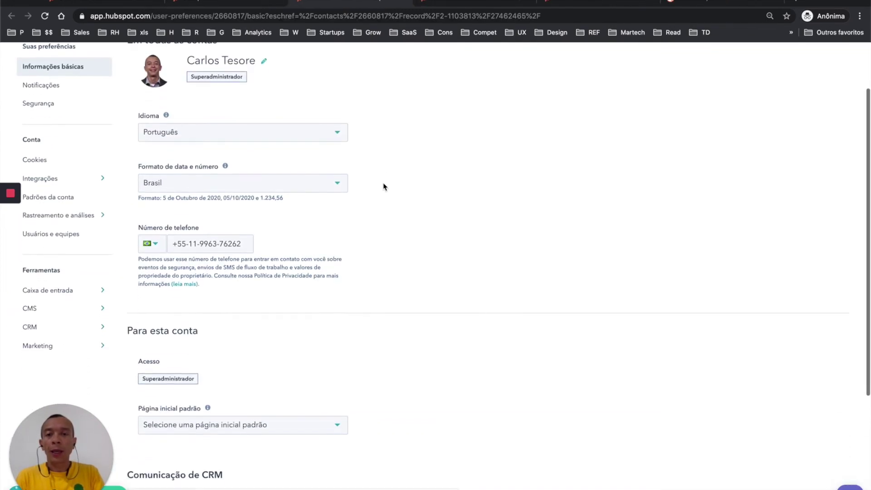
left_click(40, 328)
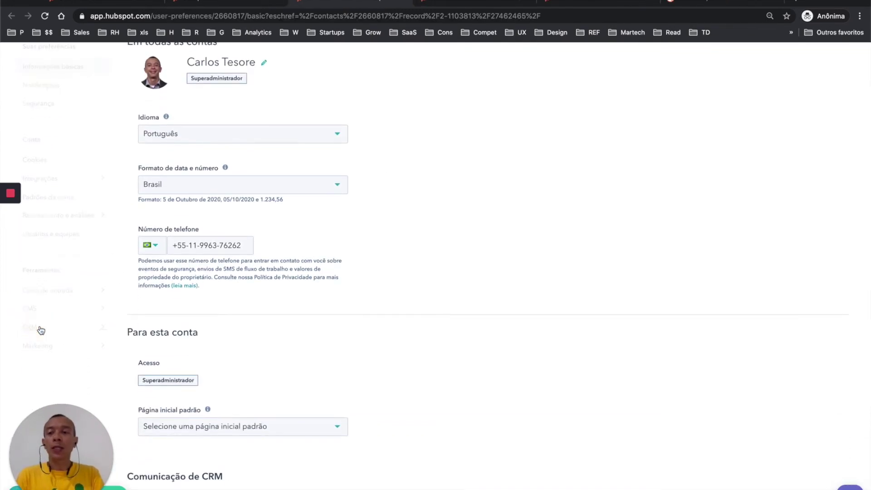
left_click(47, 247)
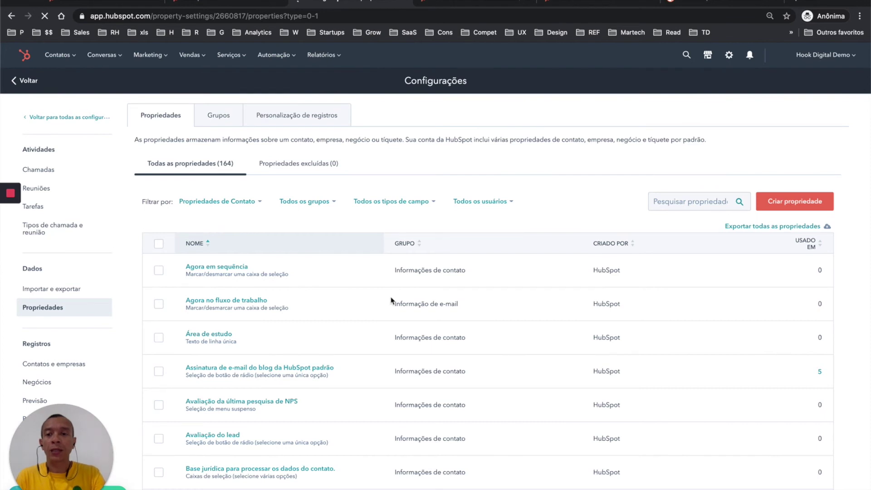
Filter the property list to Propriedades de Disciplina and review the listed properties.
mouse_move(370, 337)
scroll(370, 336, "down", 1)
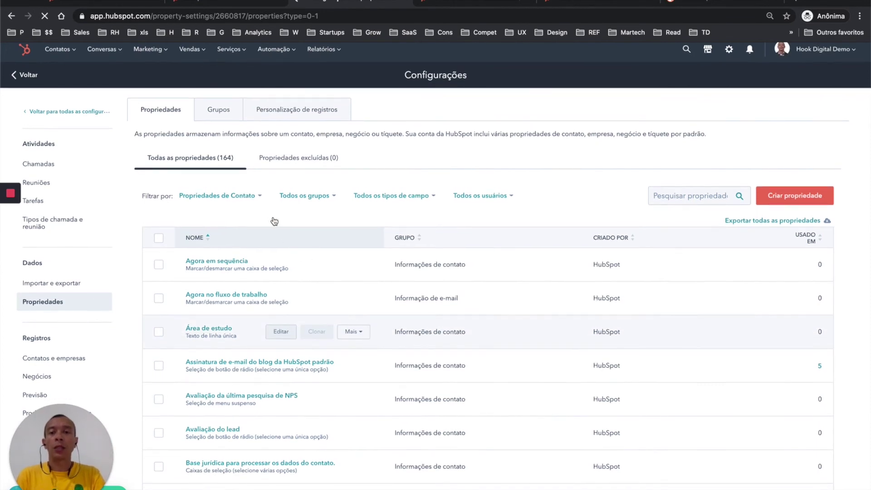
left_click(259, 198)
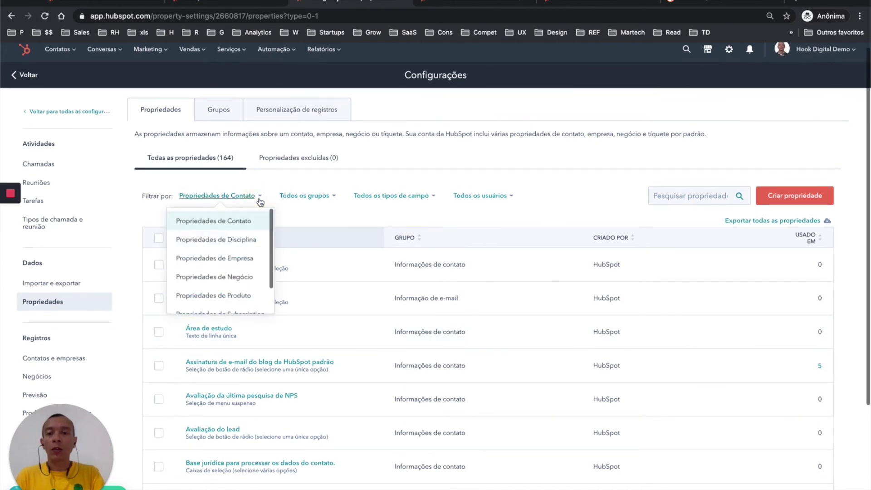
left_click(232, 246)
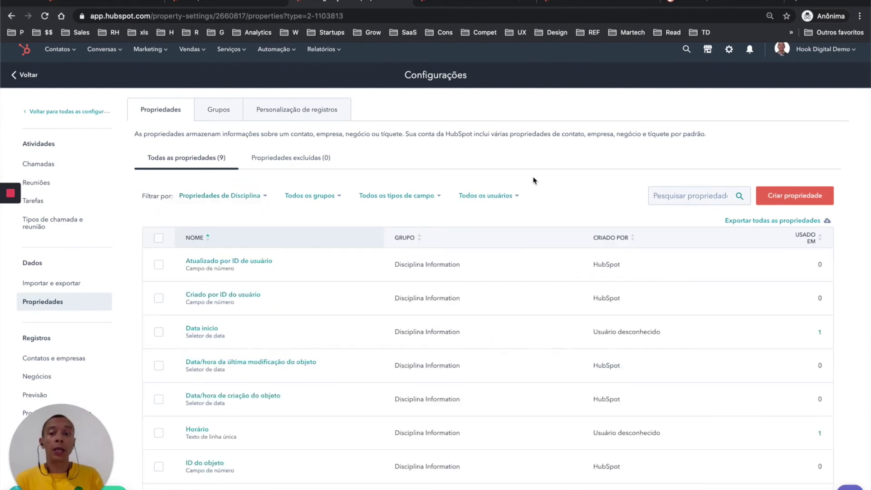
scroll(360, 408, "down", 2)
scroll(359, 415, "up", 3)
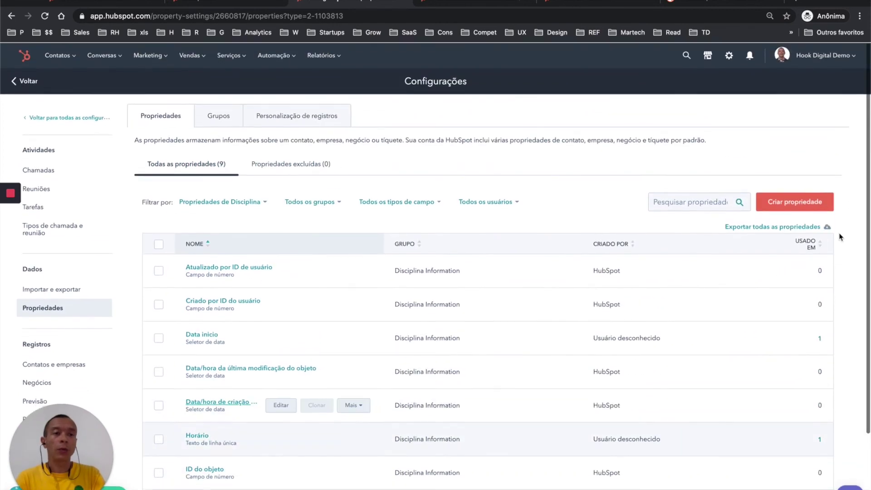
Start a new Disciplina property labelled Semestre in the Disciplina Information group and continue to its field type.
left_click(786, 204)
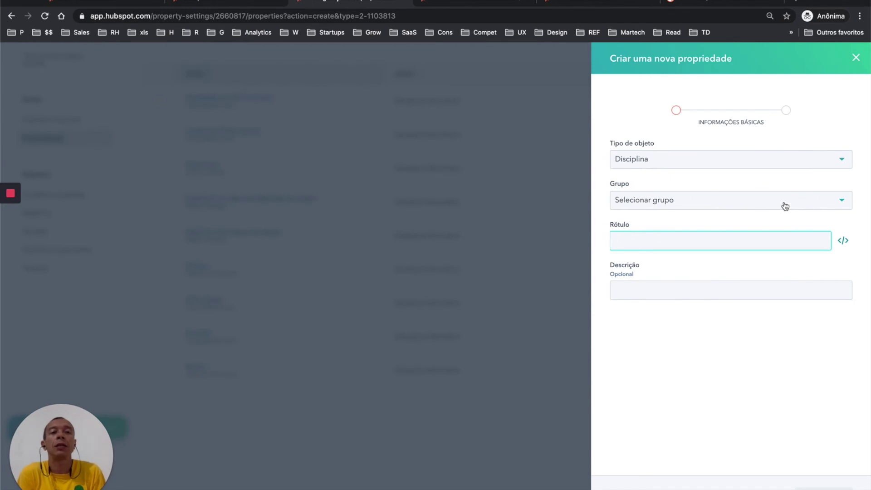
left_click(762, 204)
left_click(667, 225)
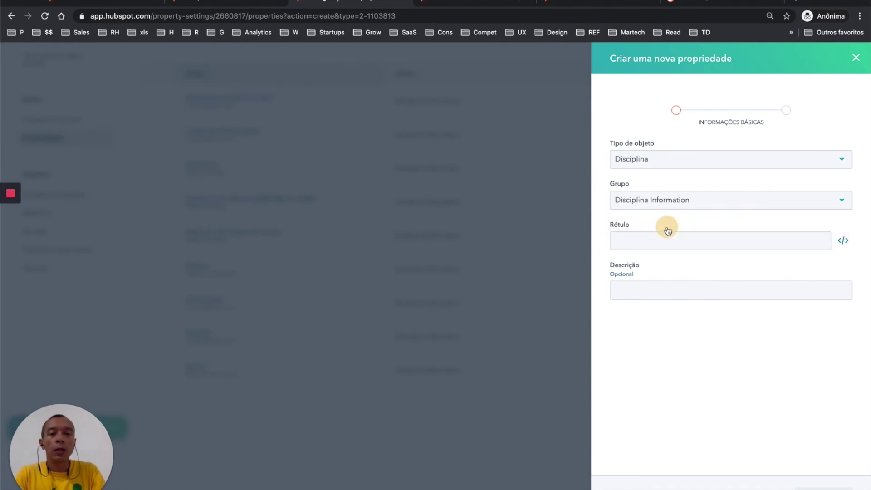
left_click(647, 241)
type("Sementre")
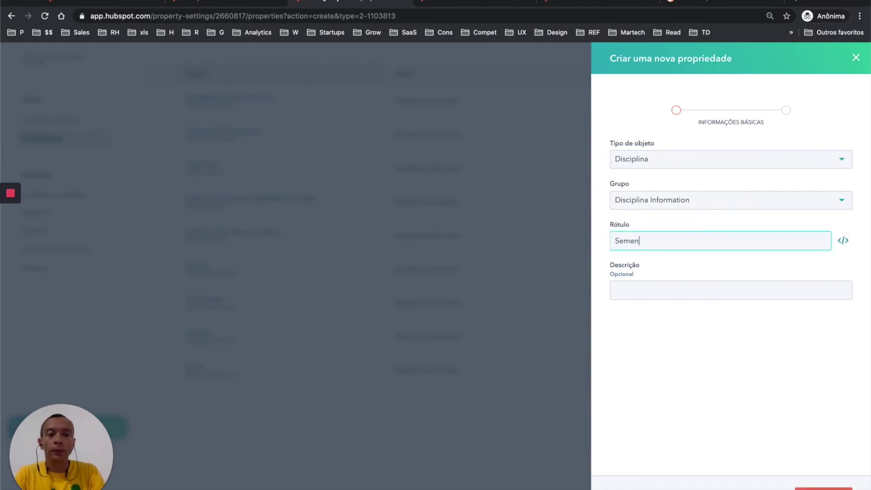
key("BackSpace")
key("BackSpace")
key("BackSpace")
type("stre")
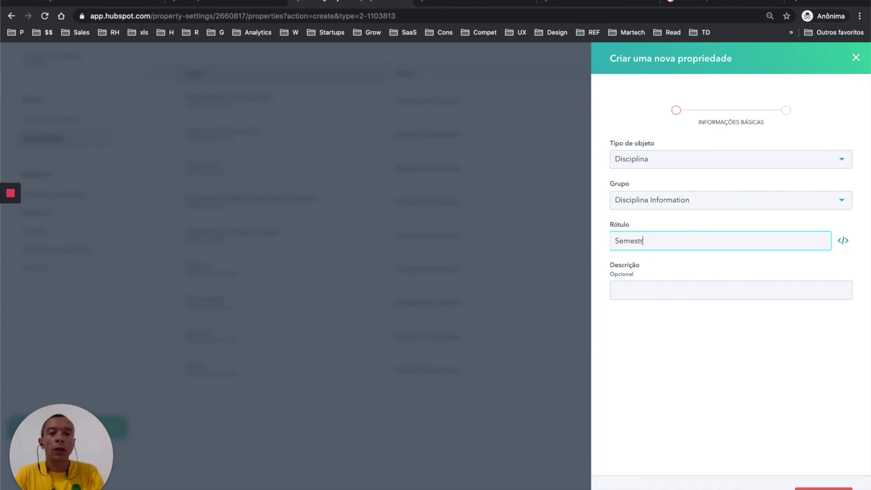
left_click(649, 324)
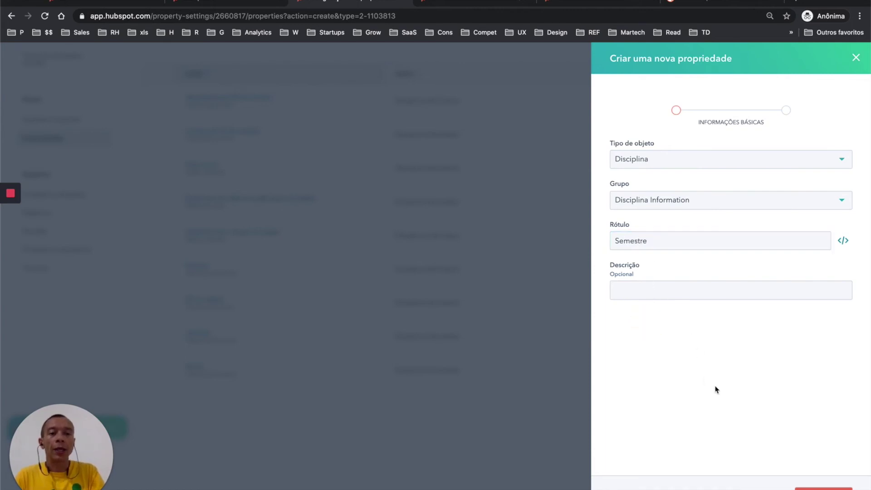
left_click(824, 487)
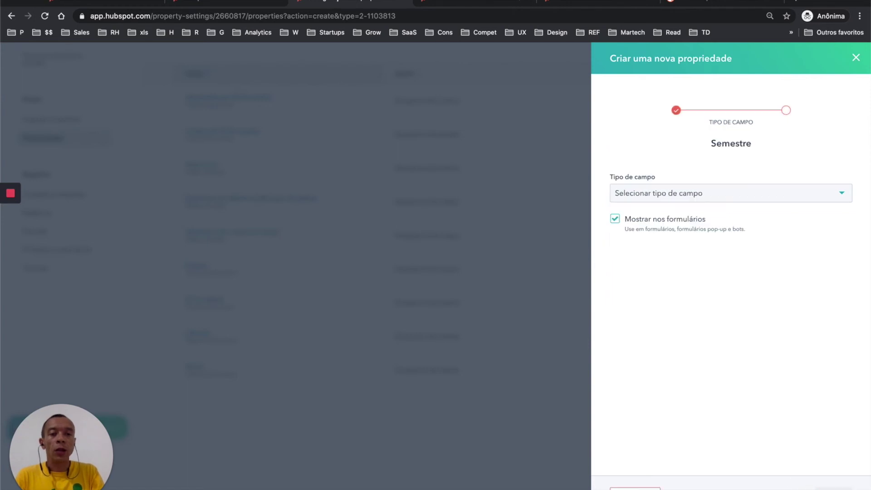
Set the Semestre property's field type to Seletor de data and disable Mostrar nos formulários.
left_click(689, 196)
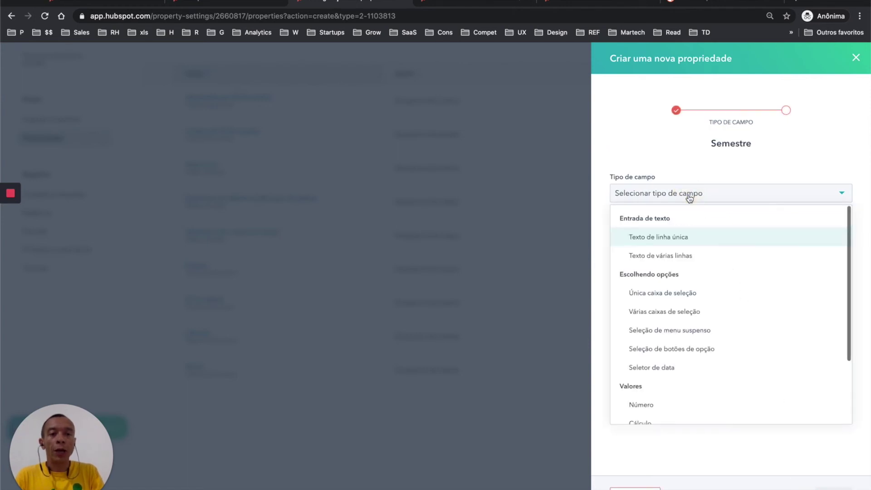
left_click(674, 368)
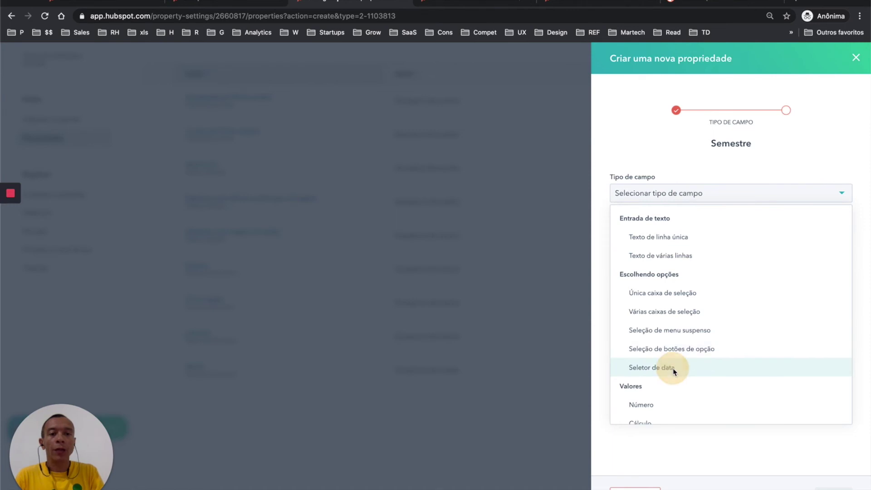
left_click(646, 302)
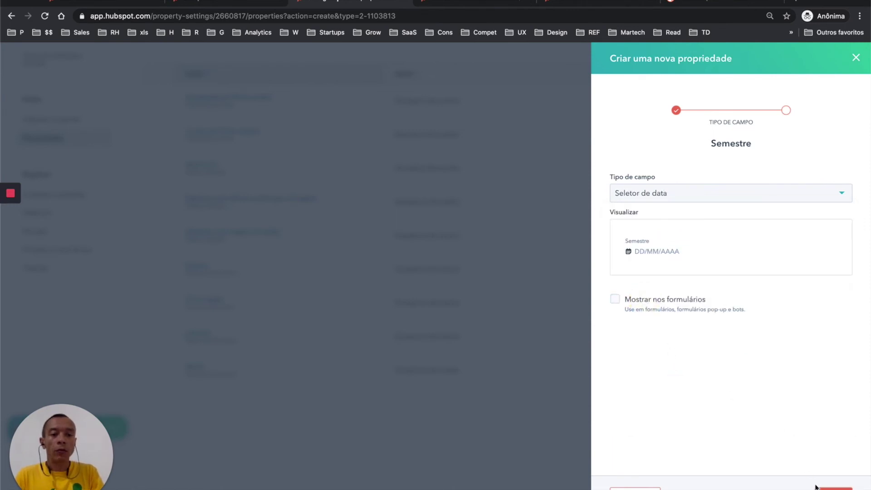
Finish creating the Semestre property and review the Disciplina property list.
left_click(834, 488)
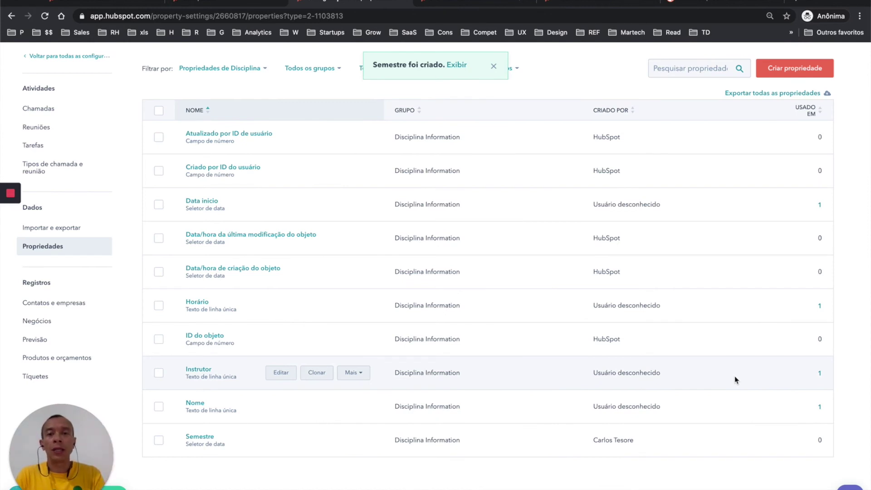
scroll(649, 351, "up", 3)
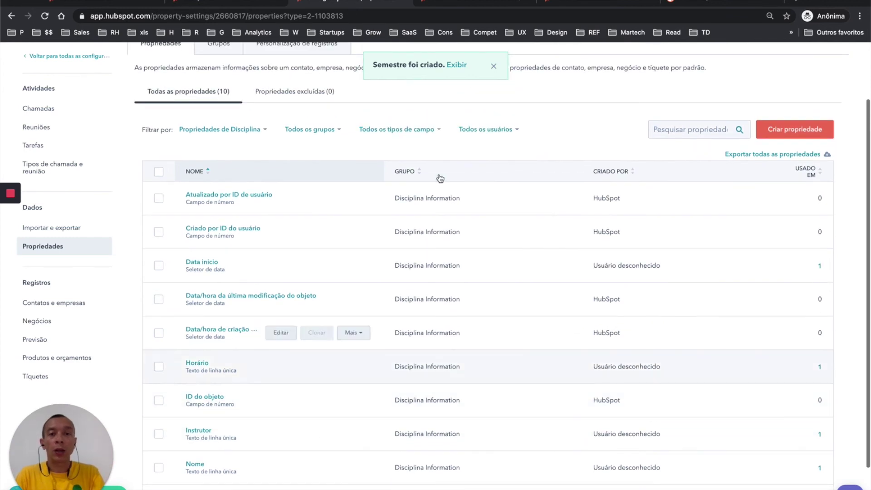
Switch to the new workflow page and review the start-from-scratch workflow types, down to Baseado em Disciplina.
left_click(406, 5)
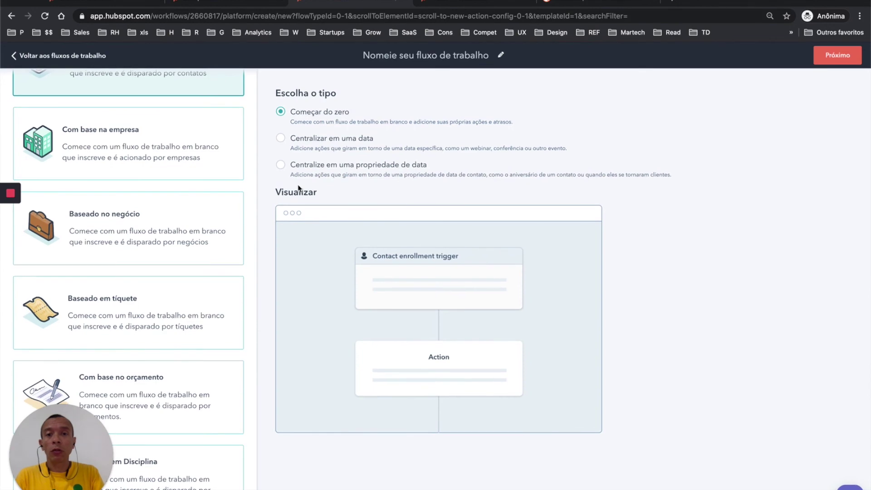
scroll(215, 213, "up", 3)
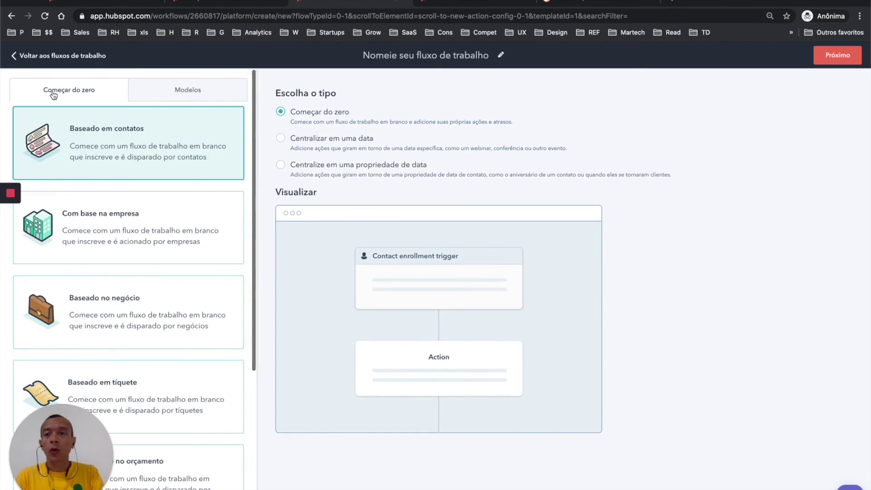
scroll(170, 251, "down", 4)
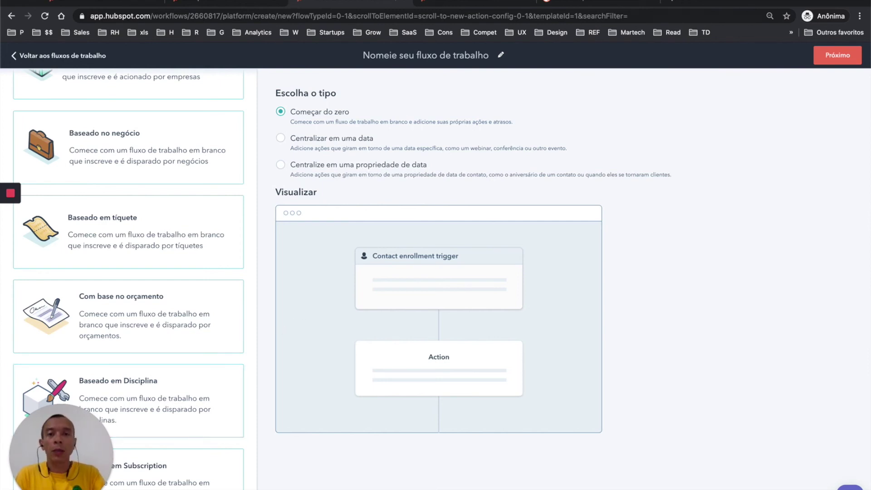
Switch to the Painel de vendas dashboard and start a custom Objeto único report on the Disciplinas object, continuing to its data.
left_click(445, 1)
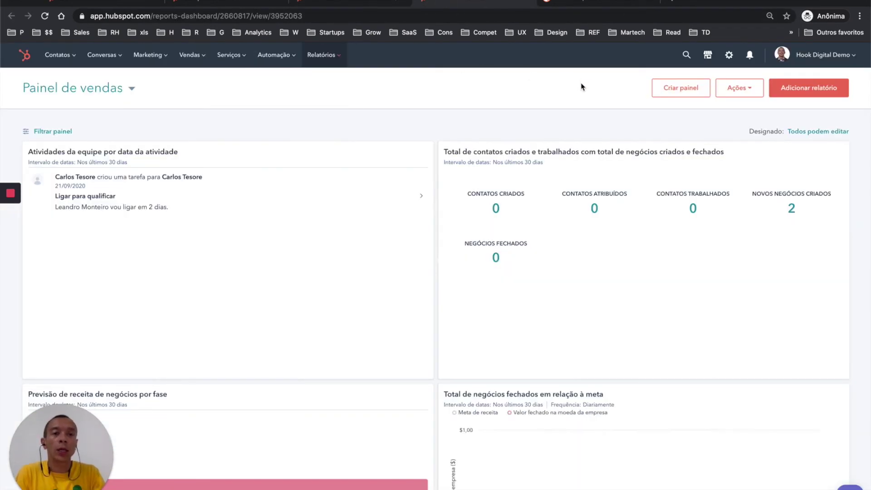
left_click(797, 98)
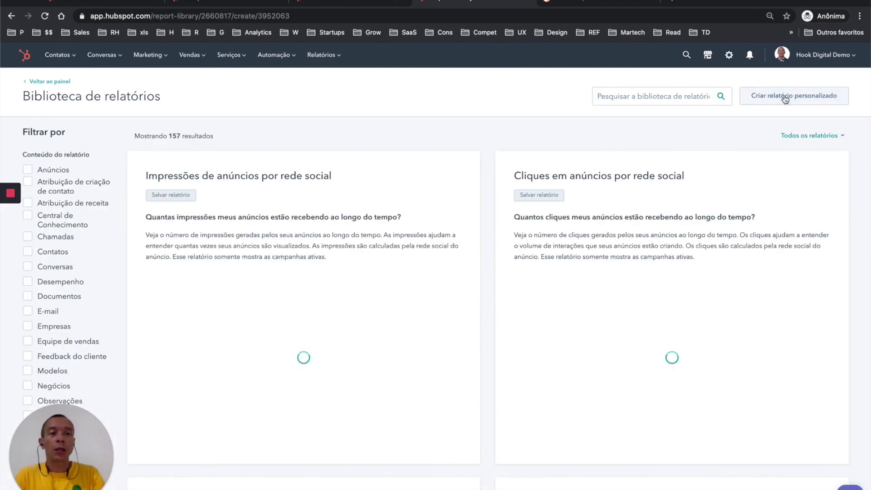
left_click(786, 98)
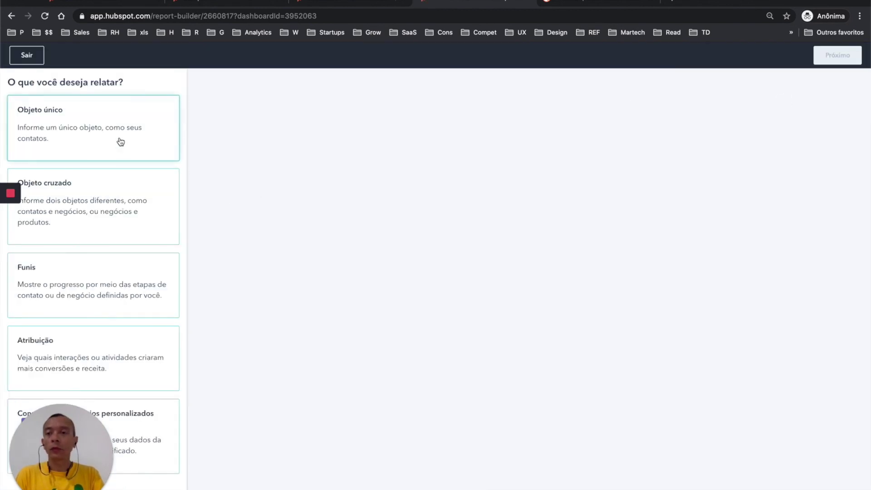
left_click(120, 142)
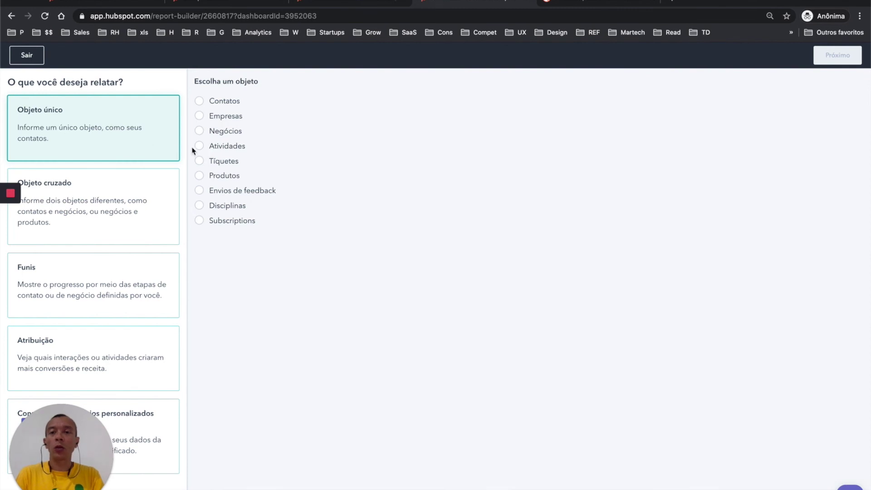
left_click(228, 205)
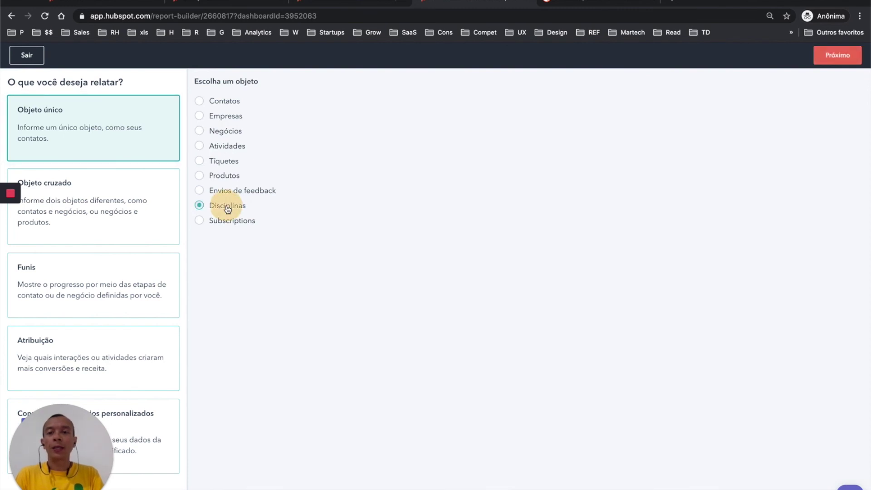
left_click(838, 56)
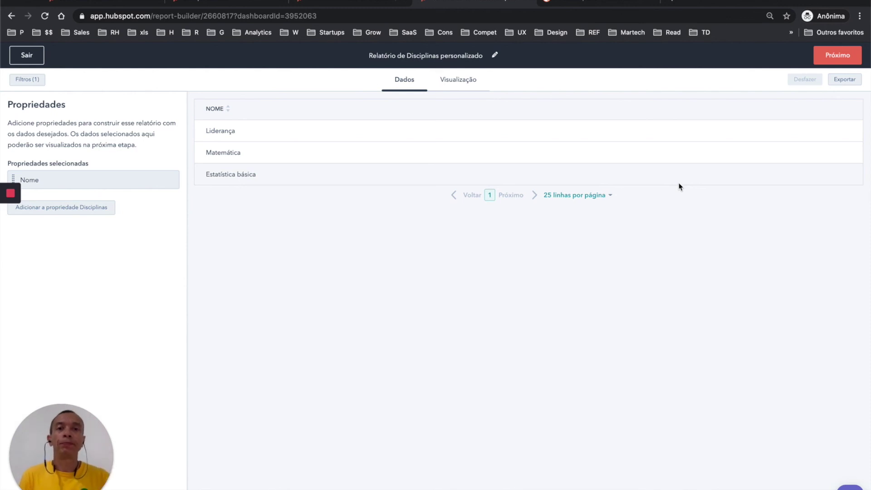
mouse_move(16, 221)
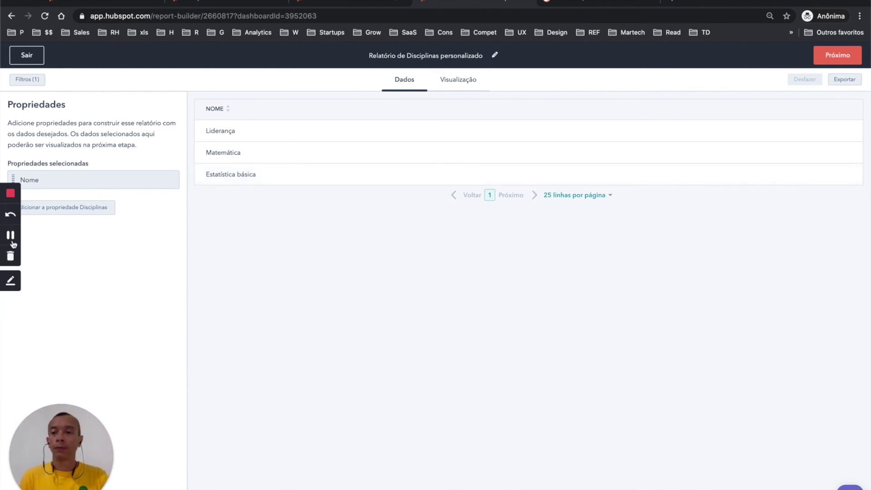